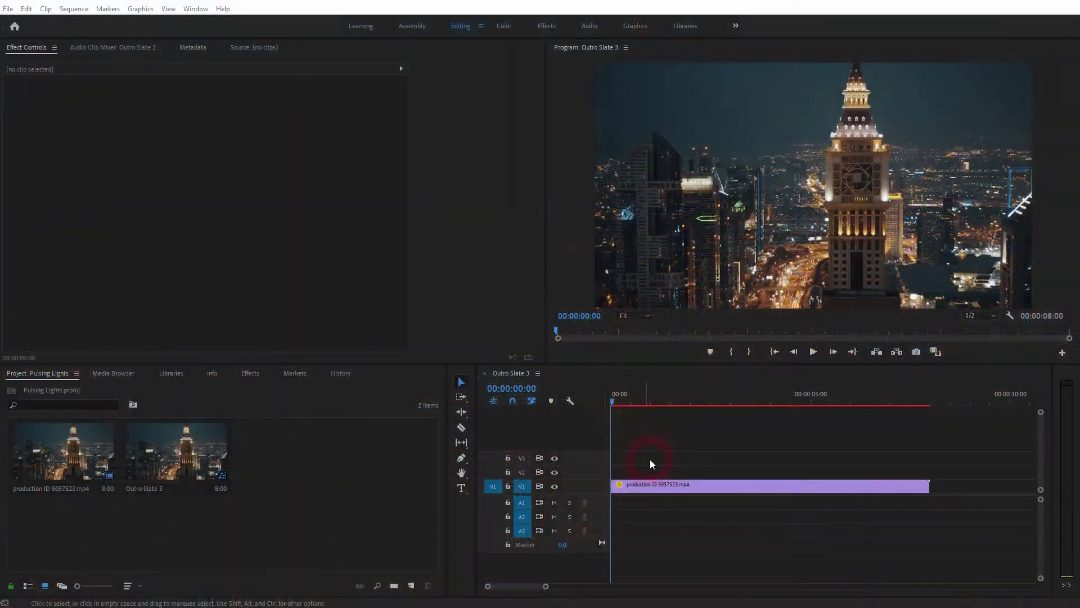
- Create a new 1920x1080 adjustment layer in the Project panel
mouse_move(616, 404)
mouse_down()
mouse_move(696, 414)
mouse_move(607, 414)
mouse_up()
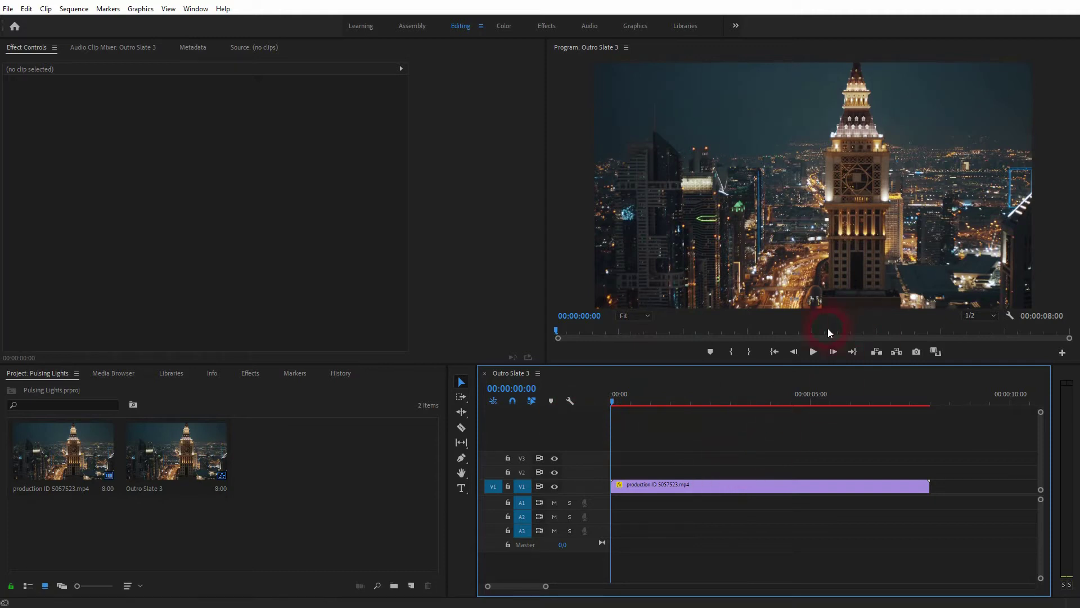
right_click(290, 485)
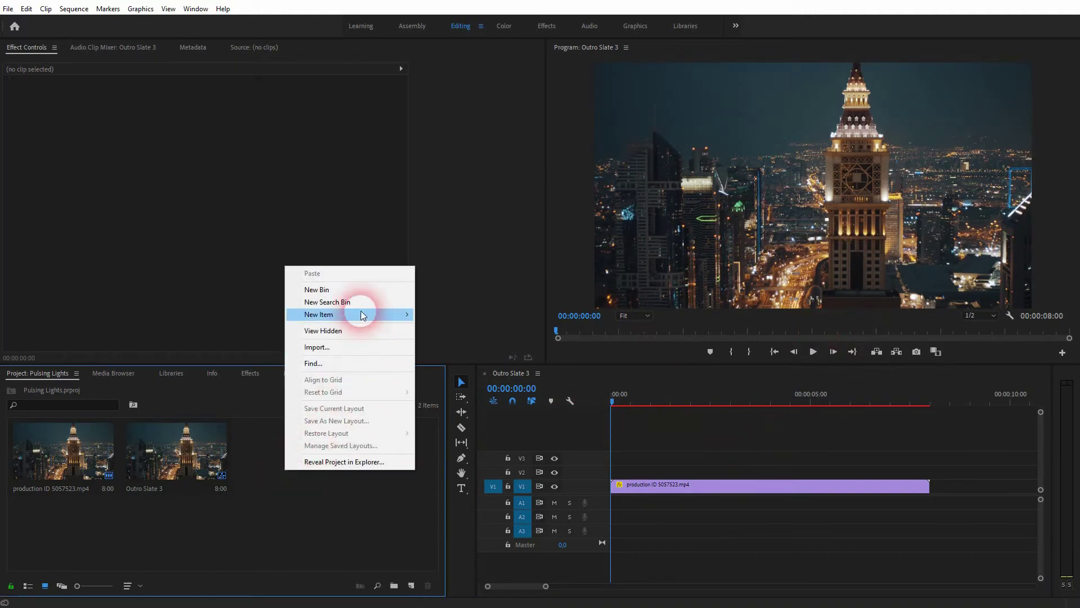
mouse_move(366, 314)
click(463, 351)
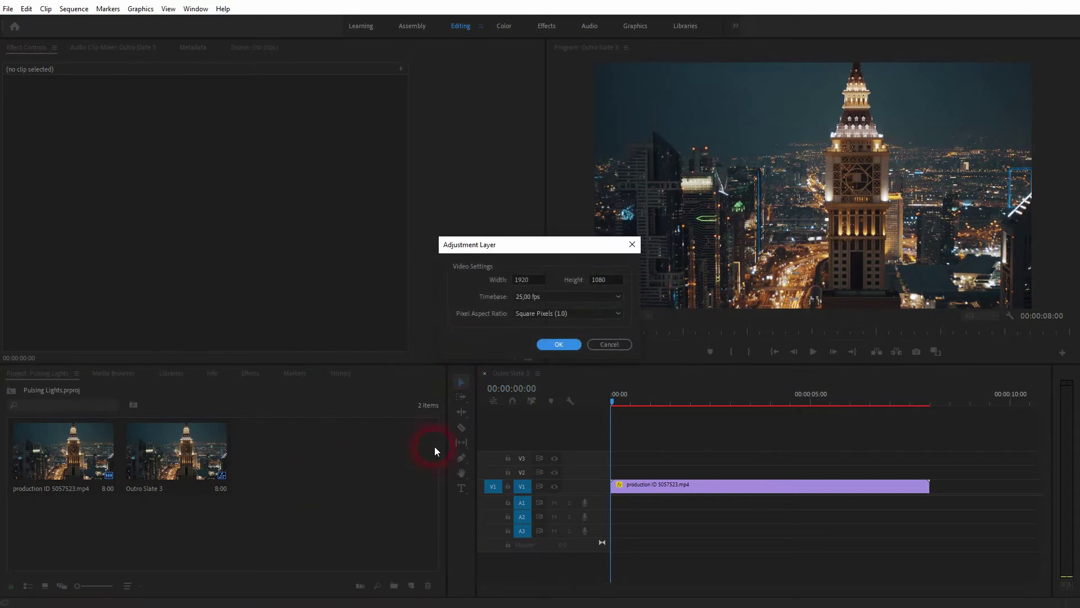
click(537, 284)
click(606, 283)
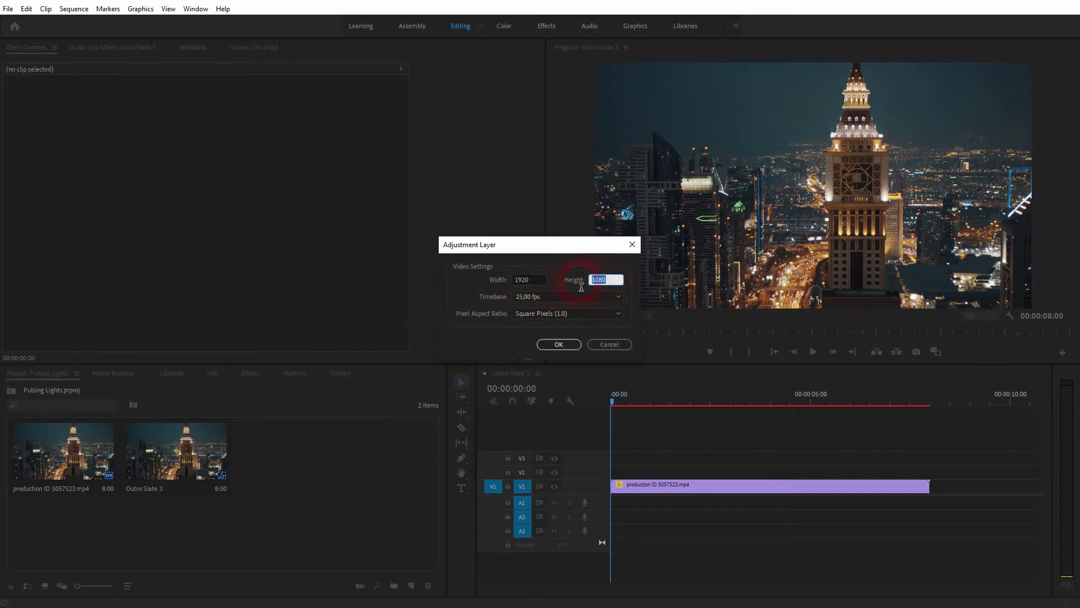
click(559, 344)
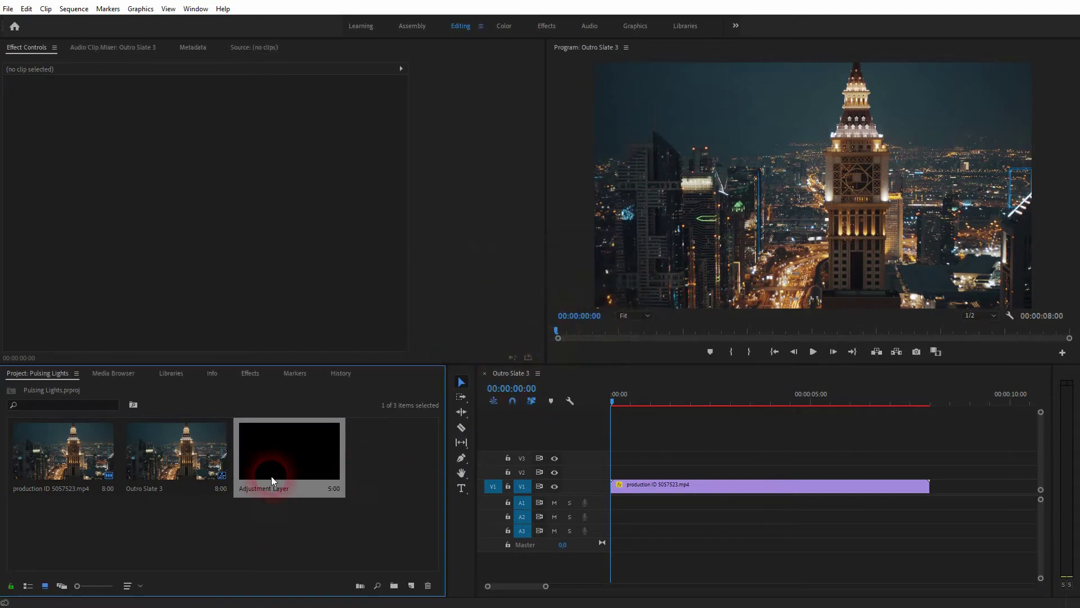
- Place the adjustment layer on V2 above the city clip, extend it to 8:00, and select it
drag(271, 476, 591, 471)
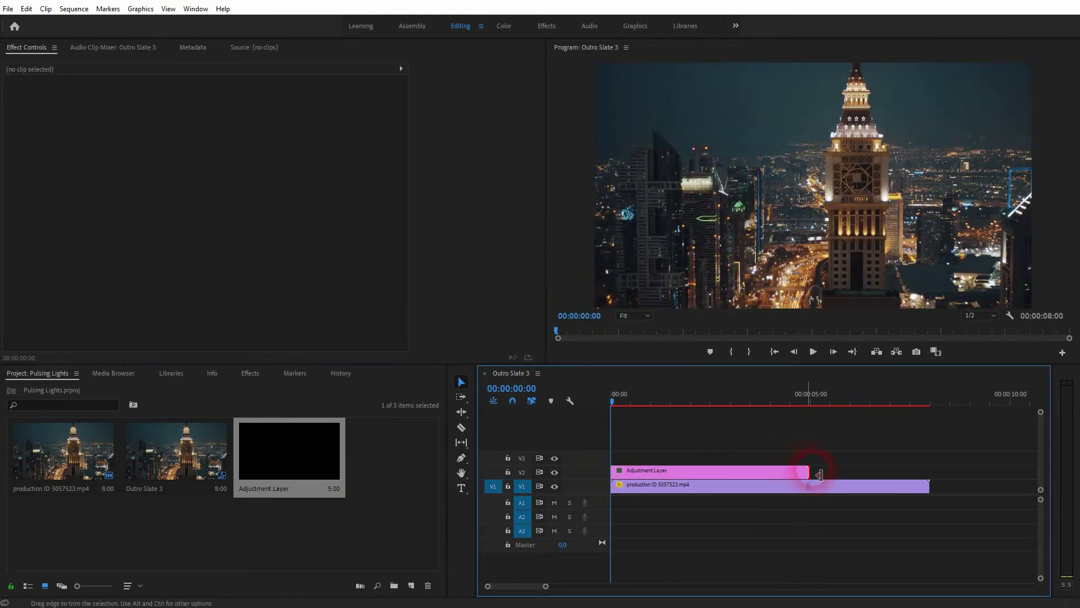
drag(808, 471, 933, 479)
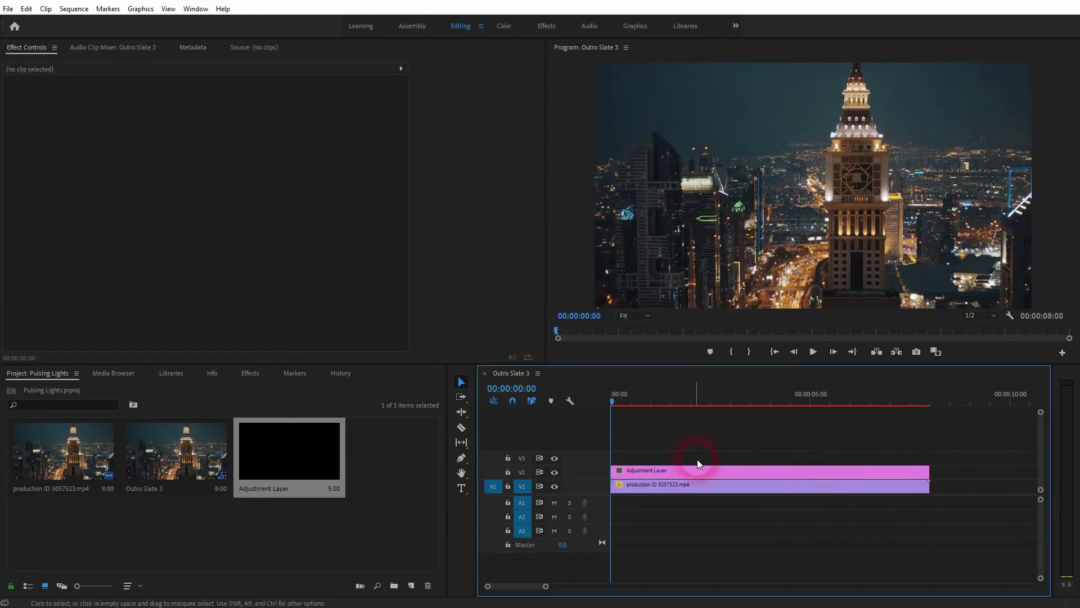
click(616, 403)
drag(615, 403, 748, 424)
key(Home)
click(674, 474)
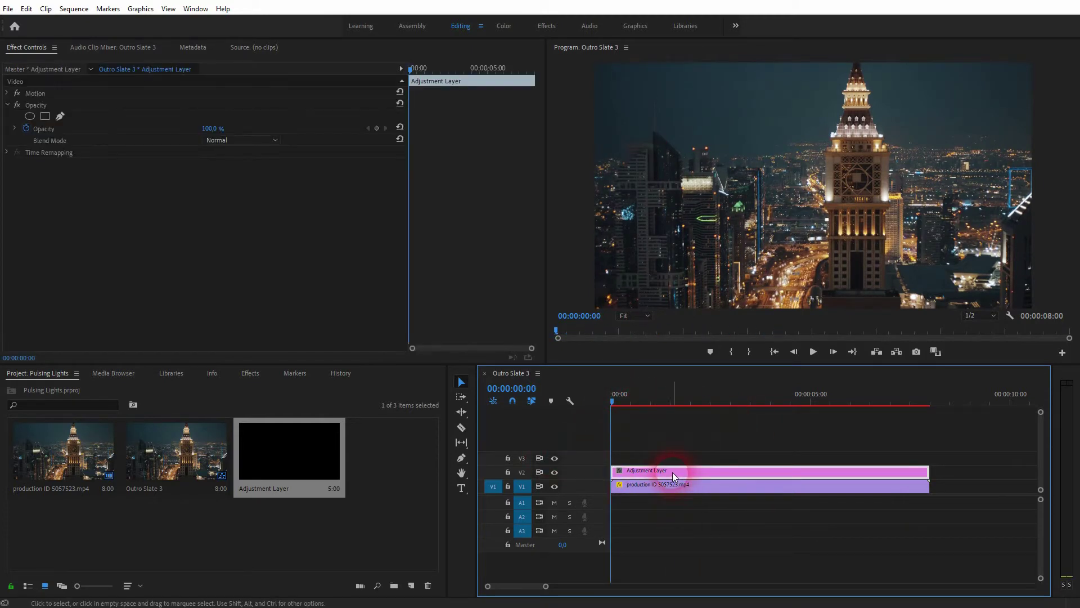
- Find Gaussian Blur by searching 'gaus' and apply it to the adjustment layer
click(297, 376)
click(251, 374)
click(77, 387)
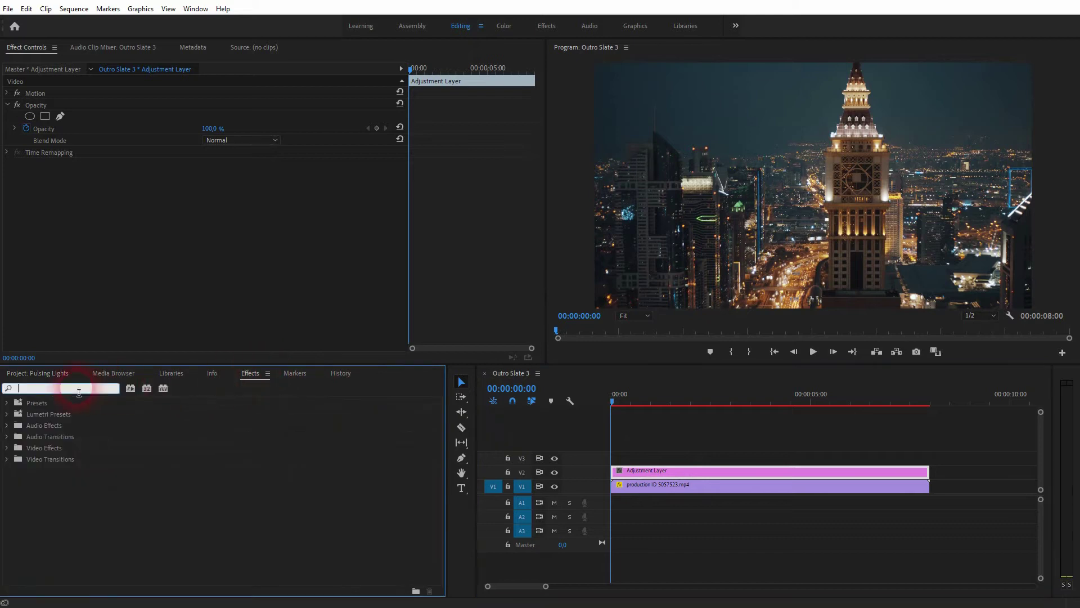
text(gaus)
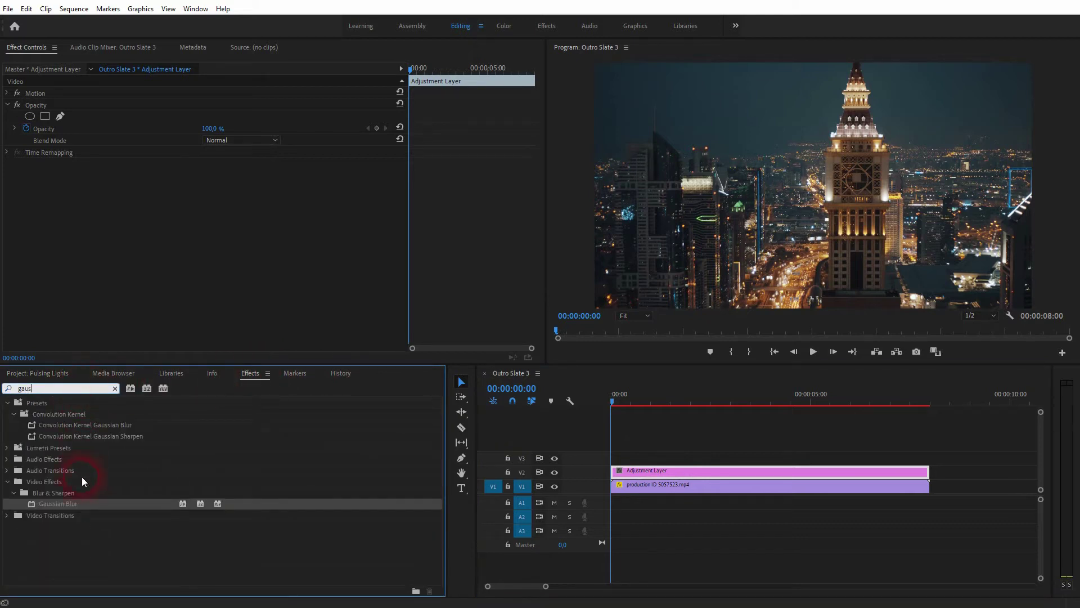
drag(62, 502, 730, 474)
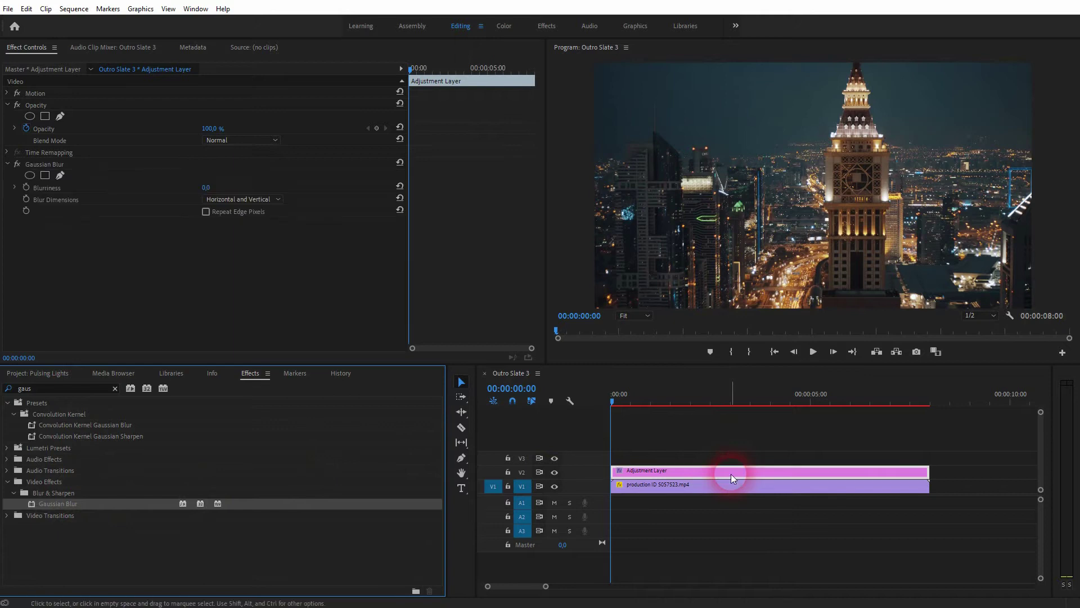
- Bring up the adjustment layer's Gaussian Blur settings in Effect Controls
click(195, 9)
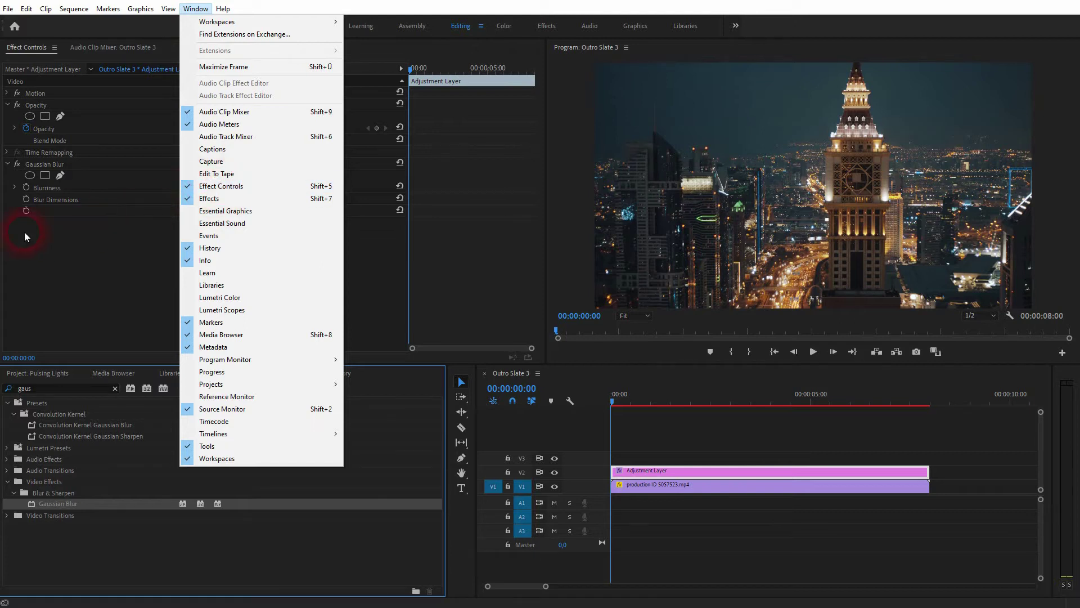
click(36, 164)
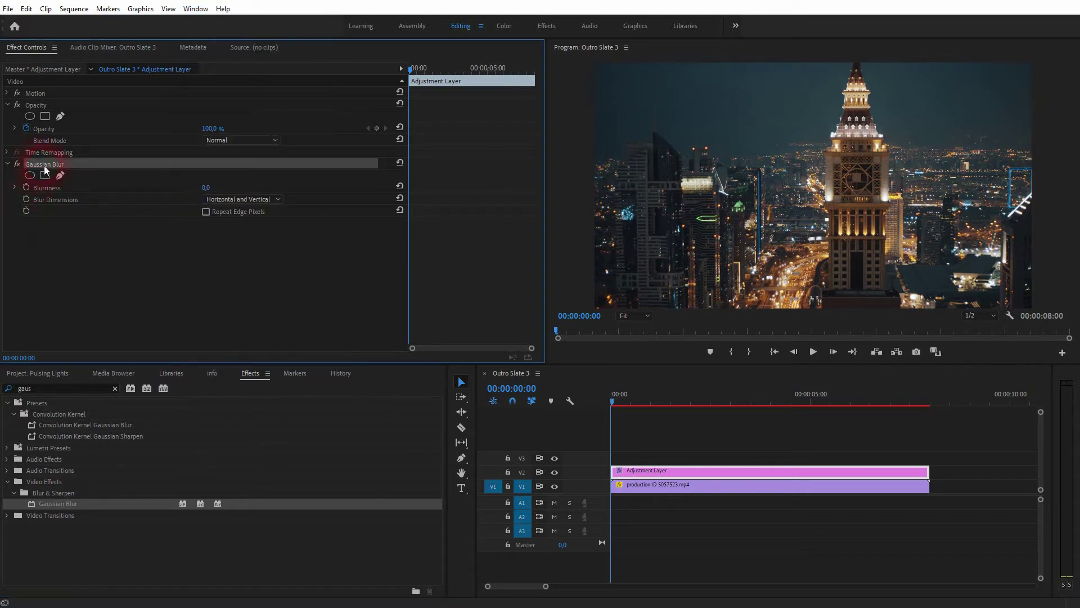
click(691, 484)
click(704, 473)
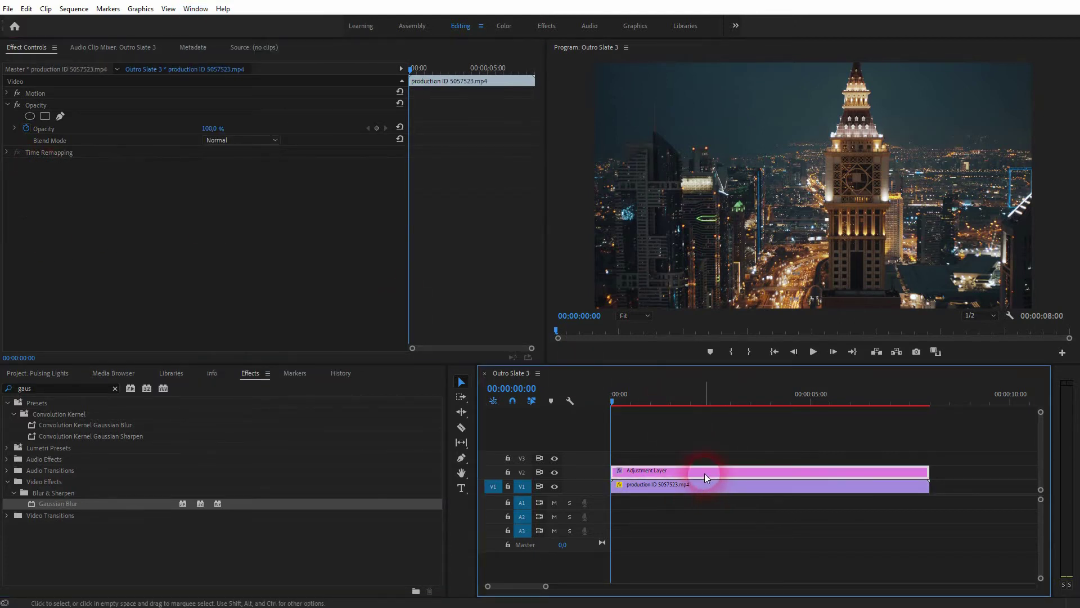
click(3, 171)
click(45, 164)
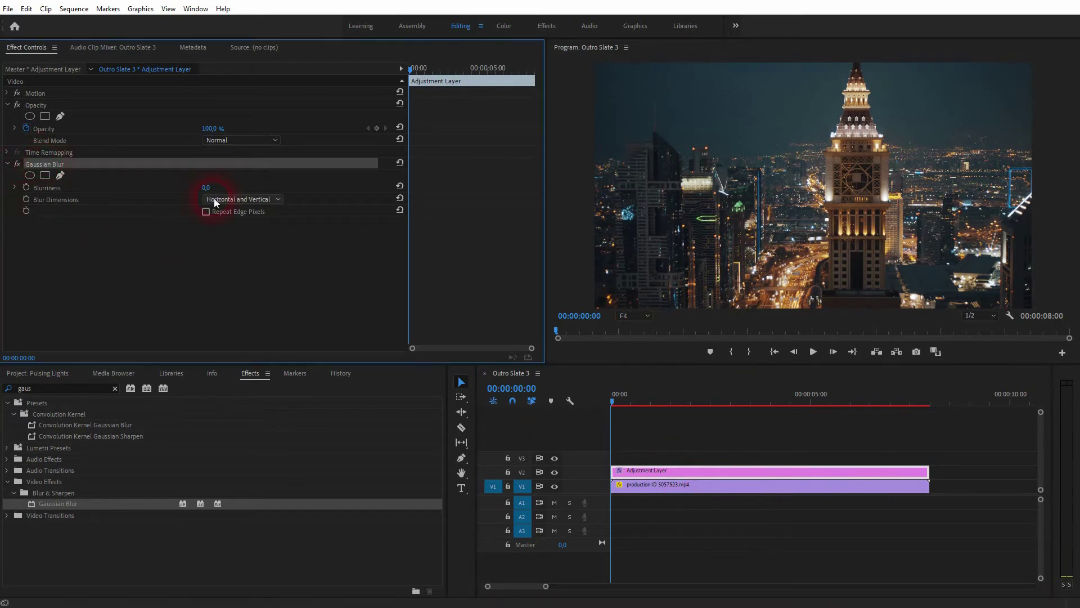
- Try Blurriness 100, turn on Repeat Edge Pixels, then lower Blurriness to 20
click(207, 187)
text(100)
key(Return)
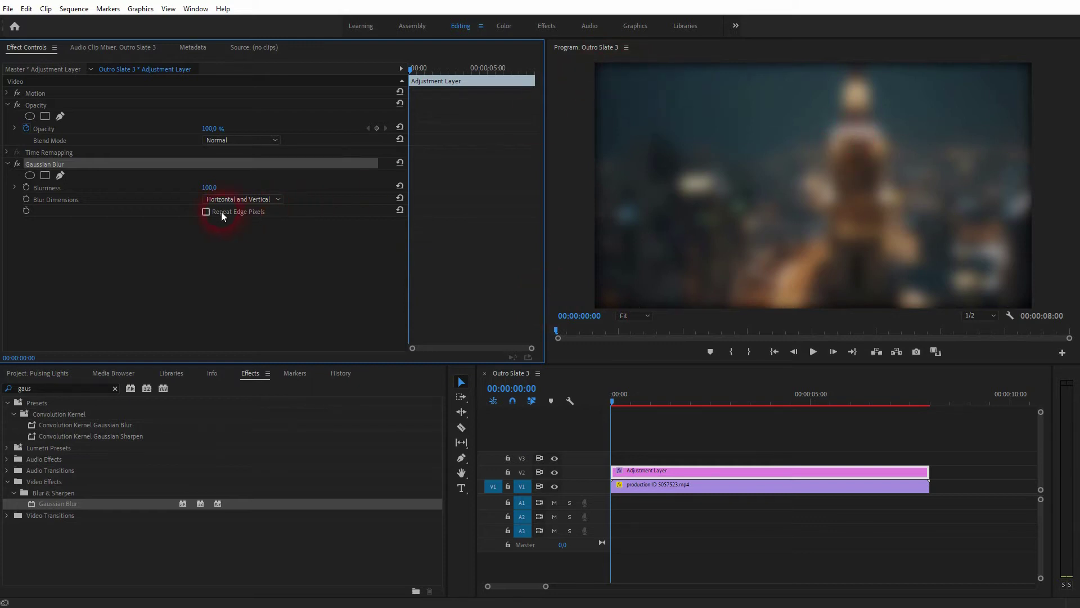
click(206, 213)
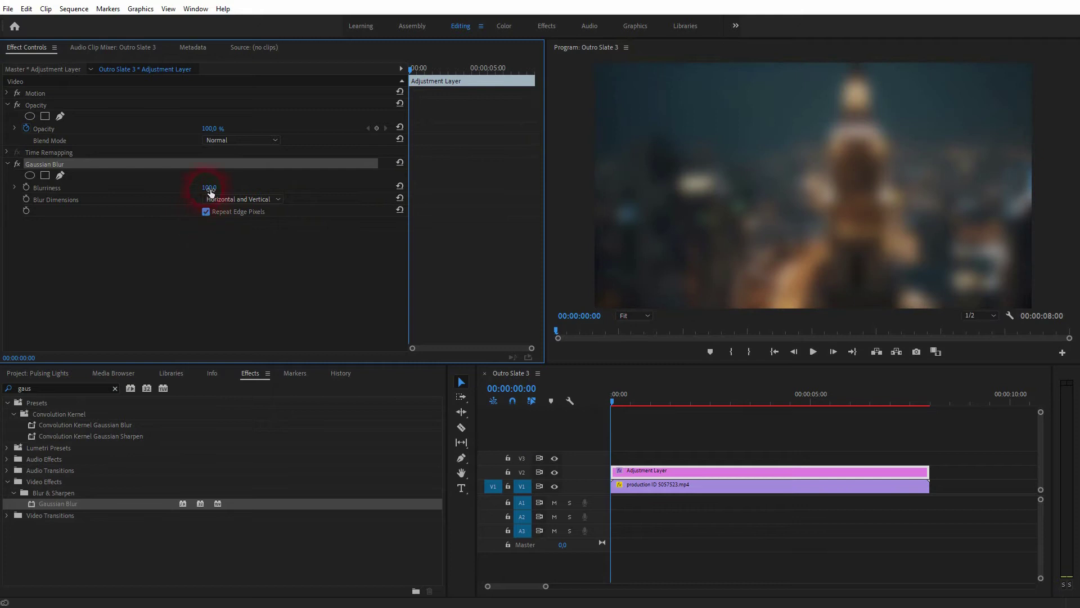
click(210, 189)
text(20)
key(Return)
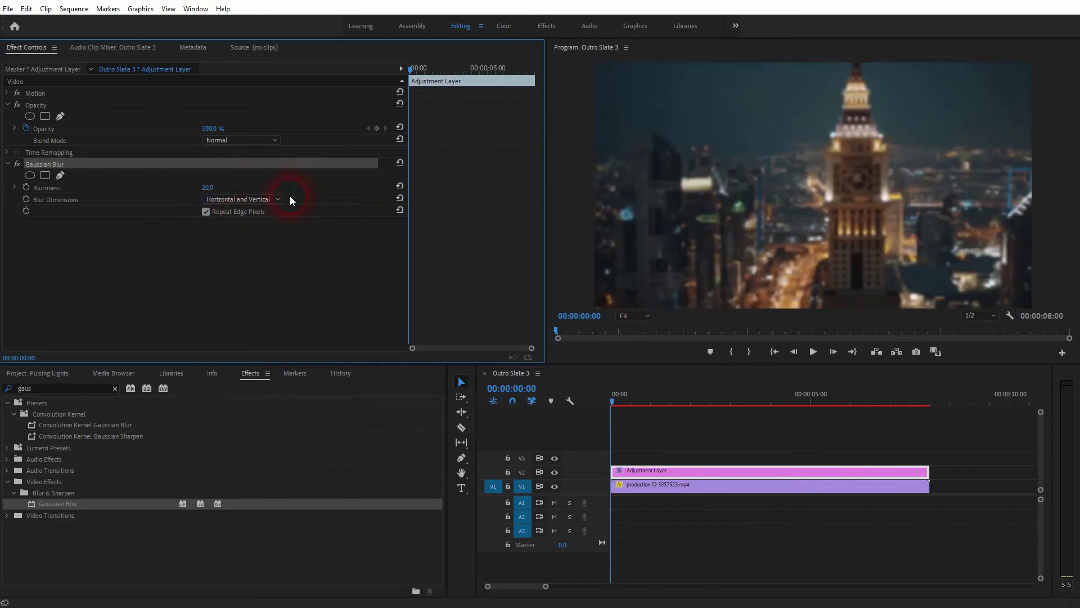
- Settle Gaussian Blur Blurriness at 10 after trying 5
click(213, 190)
text(5)
key(Return)
click(207, 188)
text(10)
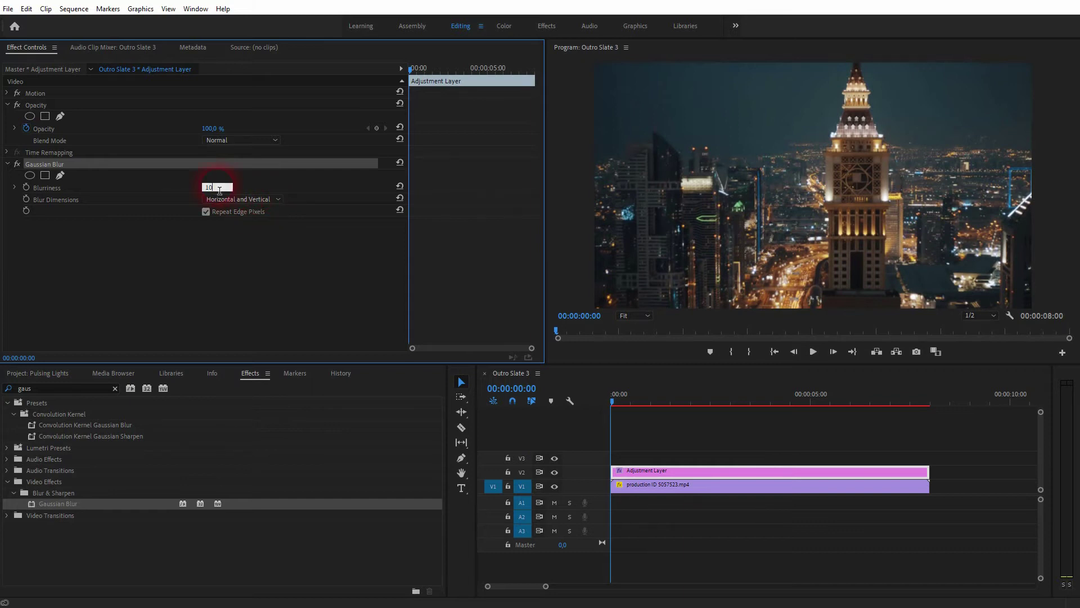
click(473, 279)
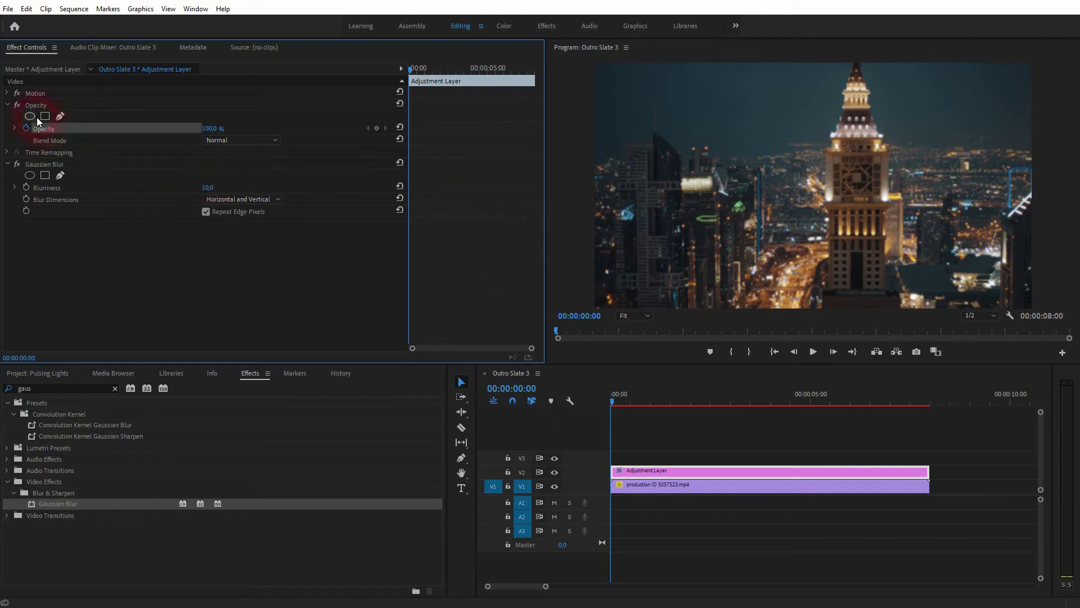
- Keyframe the adjustment layer's Opacity from 0% at the start to 100% at frame 13
click(8, 105)
click(7, 105)
click(212, 129)
text(0)
key(Return)
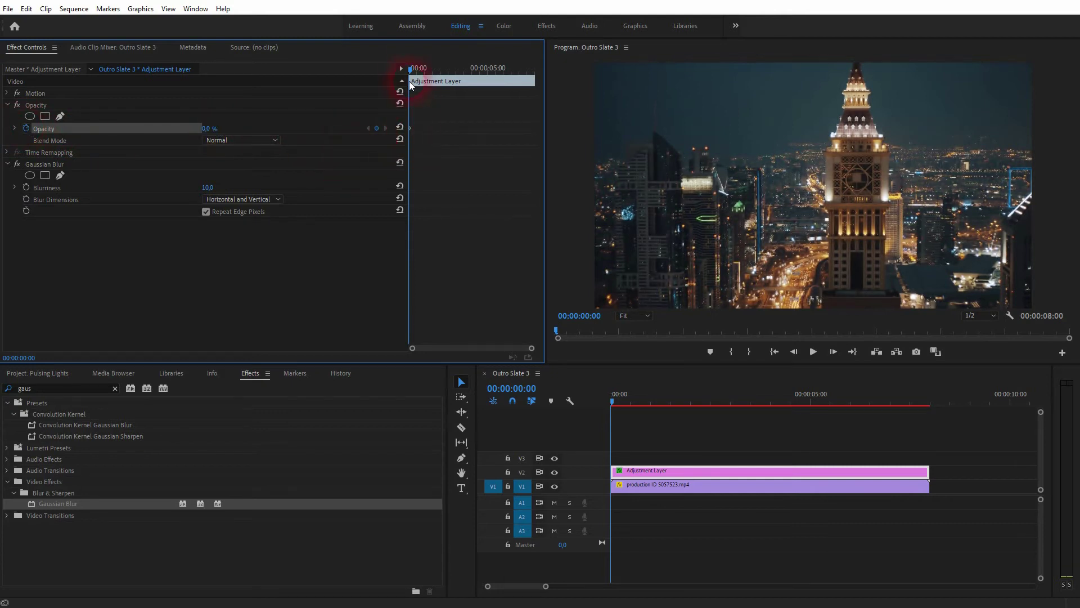
drag(410, 69, 417, 73)
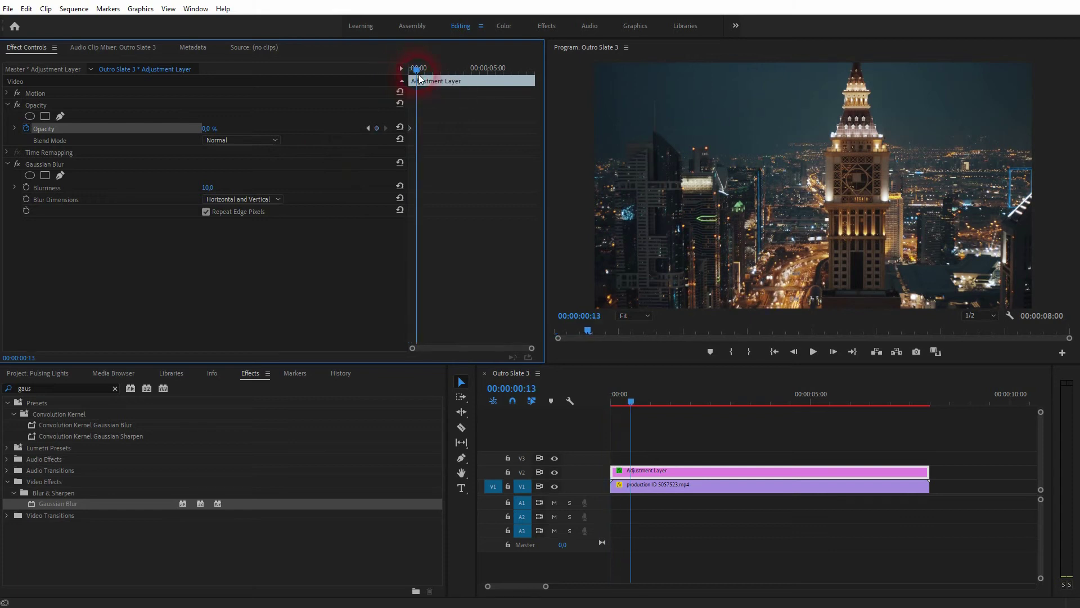
click(376, 129)
click(211, 130)
text(100)
key(Return)
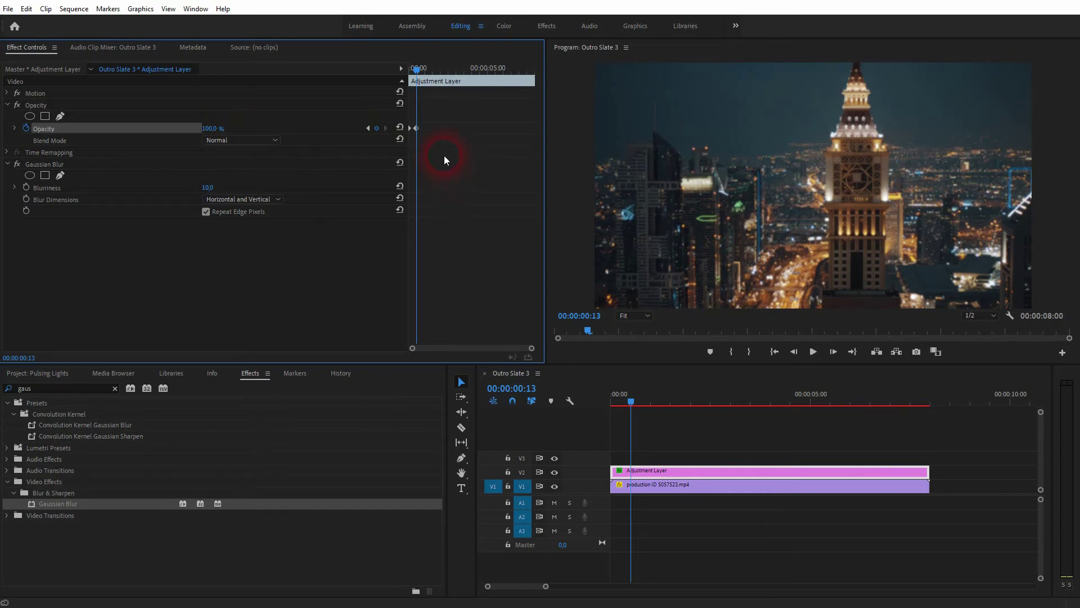
- Select the opacity keyframes and place copies of them further along the clip
click(421, 137)
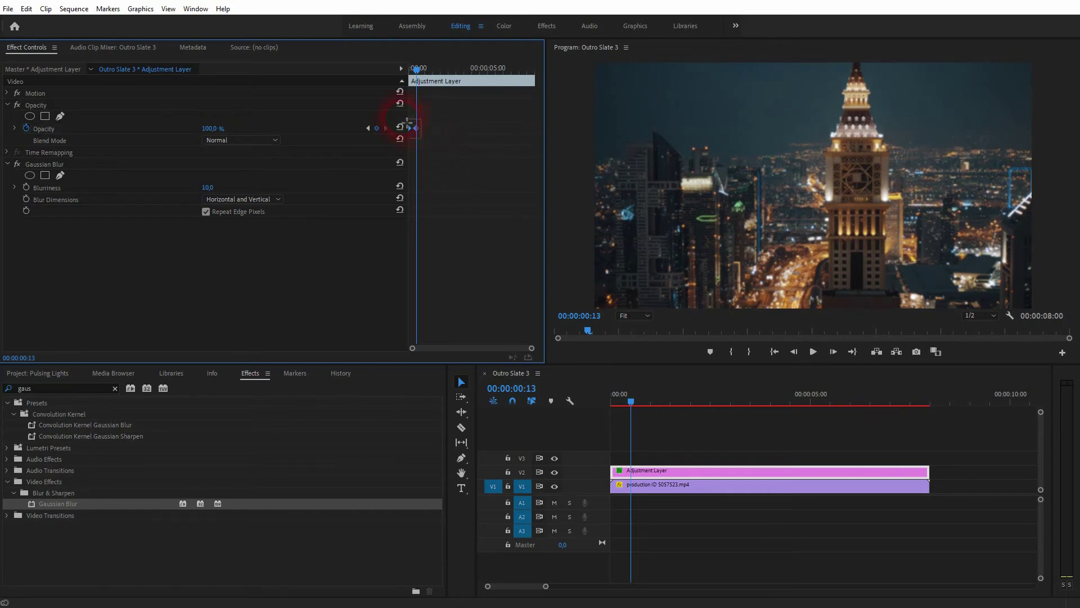
click(417, 128)
drag(417, 128, 432, 125)
click(416, 128)
drag(447, 137, 470, 127)
click(433, 128)
click(417, 68)
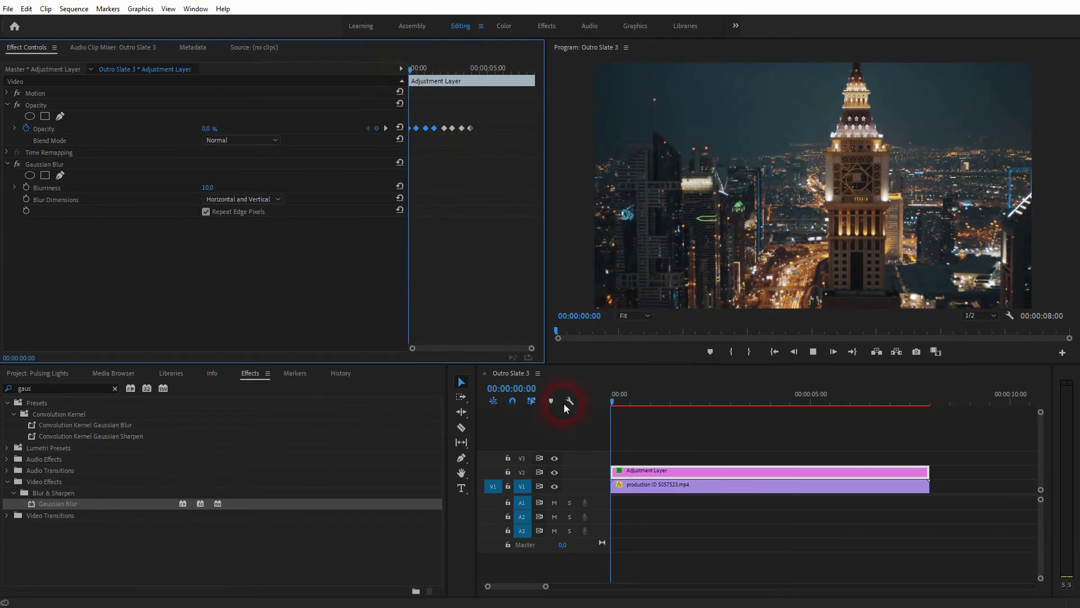
- Preview the opacity pulse, then set the Opacity blend mode to Linear Dodge (Add)
key(space)
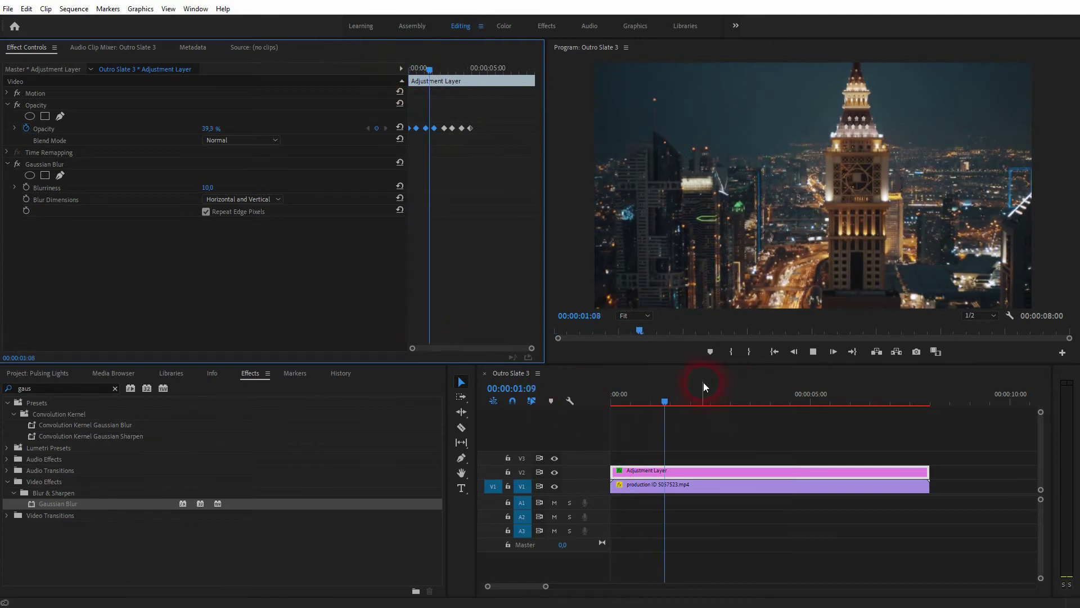
key(space)
drag(679, 401, 561, 408)
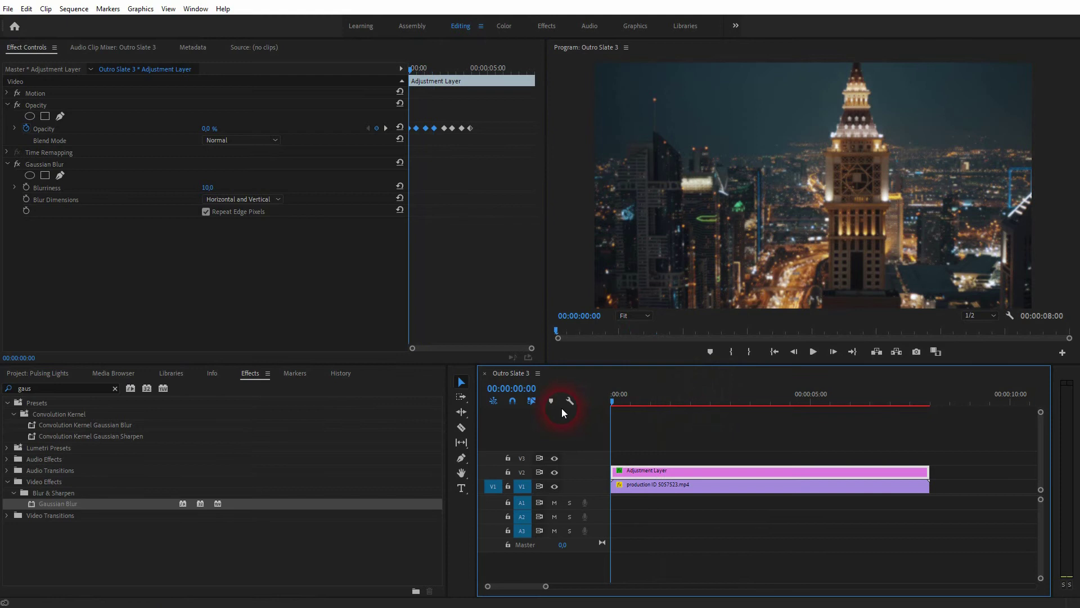
click(276, 141)
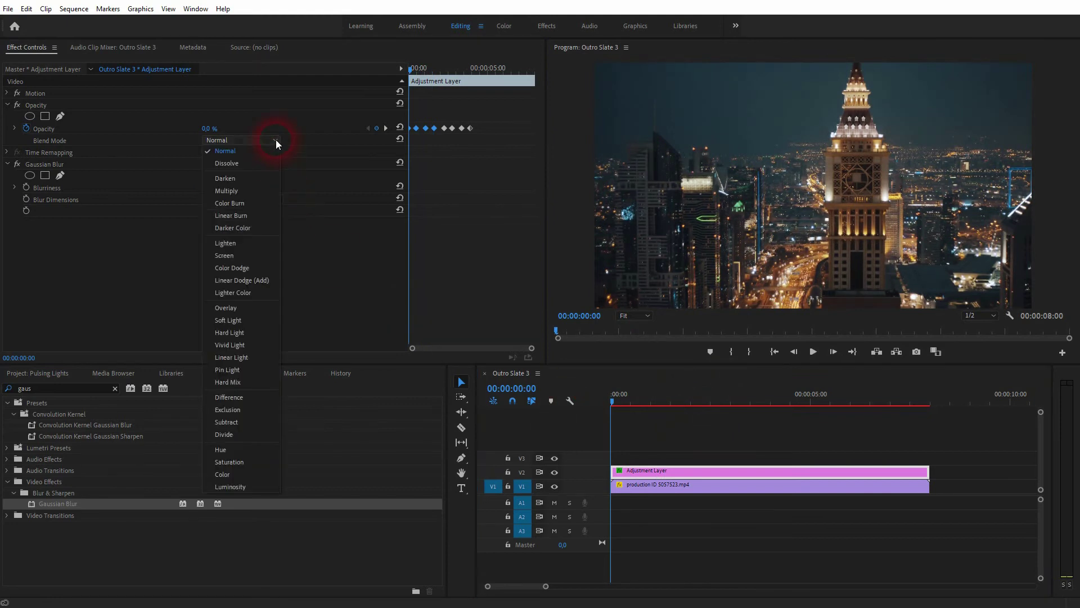
click(246, 280)
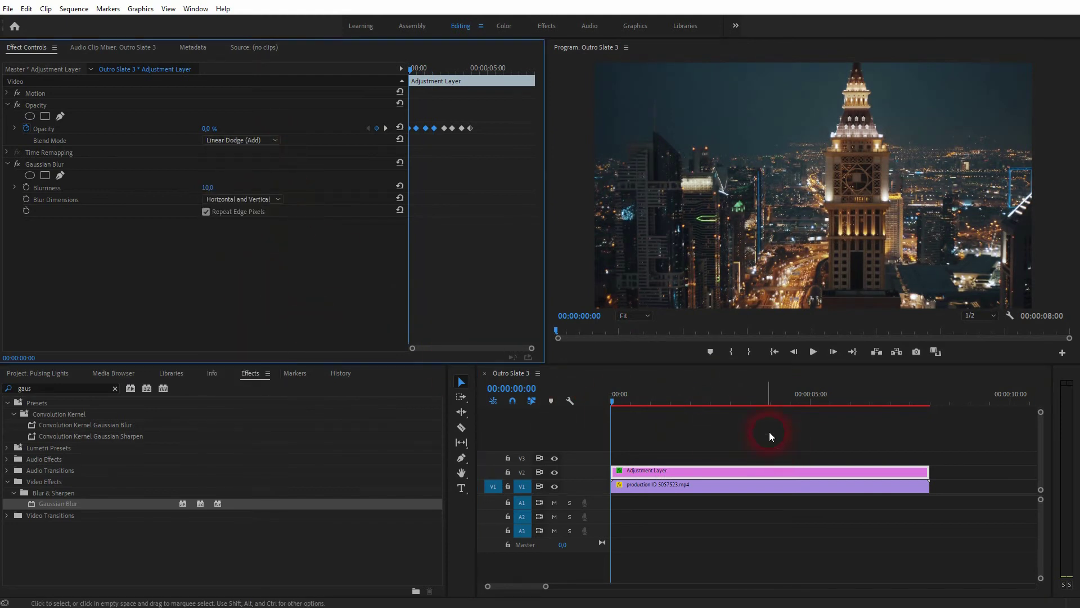
- Play back the glowing result and return to the sequence start
key(space)
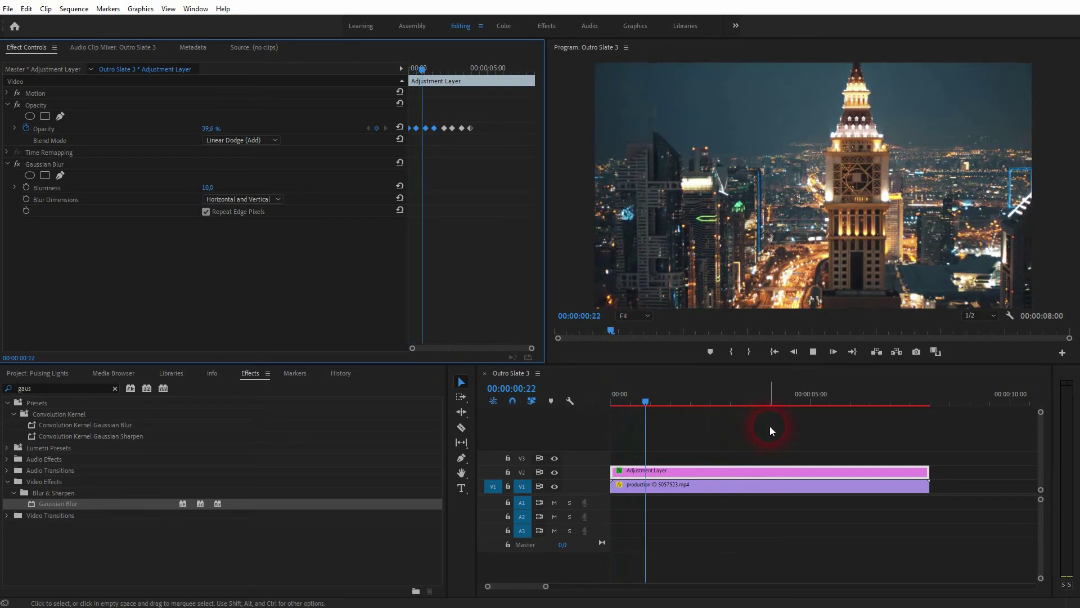
key(space)
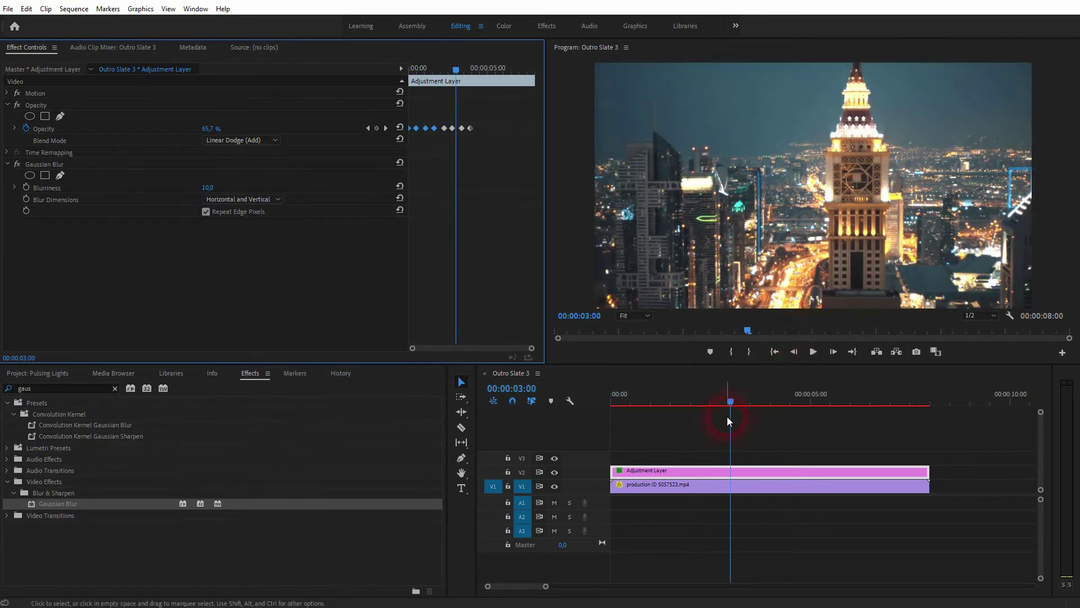
click(727, 402)
key(Home)
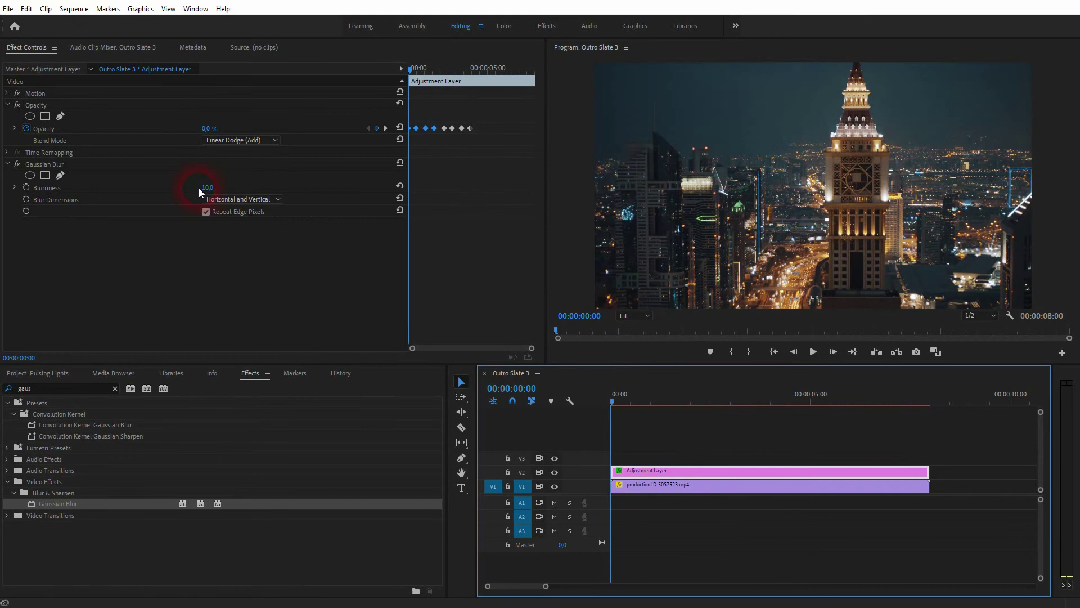
- Lower Gaussian Blur Blurriness to 5 and delete all existing Opacity keyframes
click(208, 188)
text(5)
key(Return)
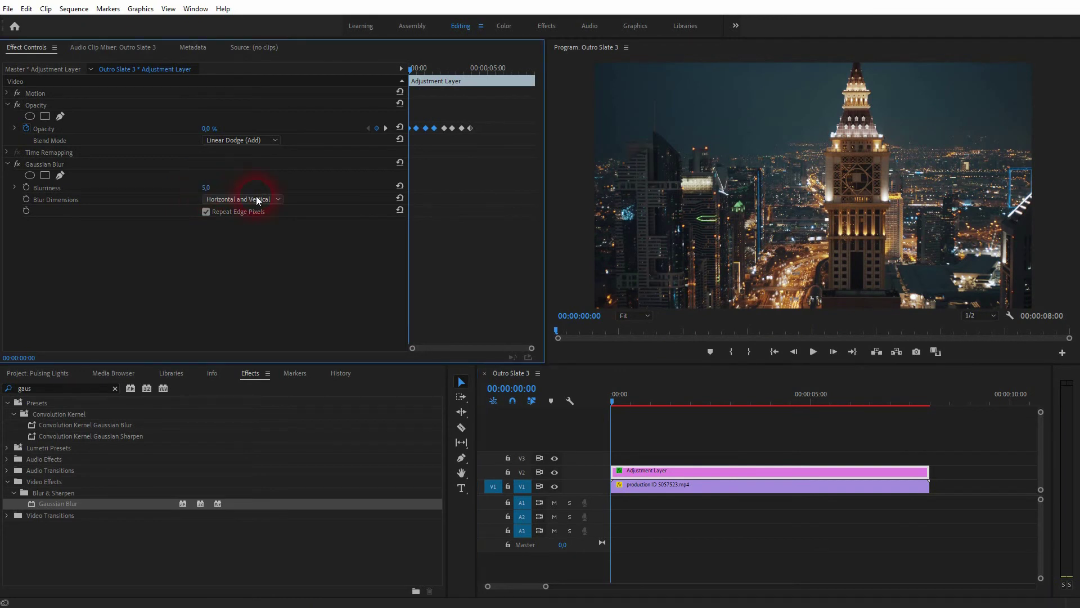
drag(471, 143, 413, 110)
key(Delete)
- Add a 50% Opacity keyframe at frame 10 and select the new keyframe
drag(410, 70, 417, 73)
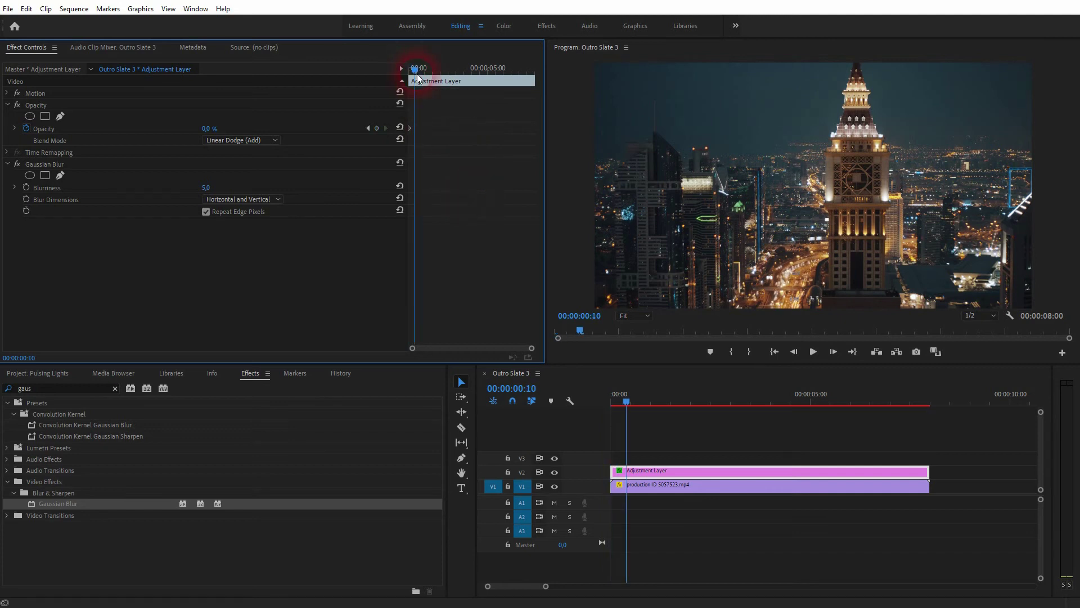
click(377, 128)
click(215, 129)
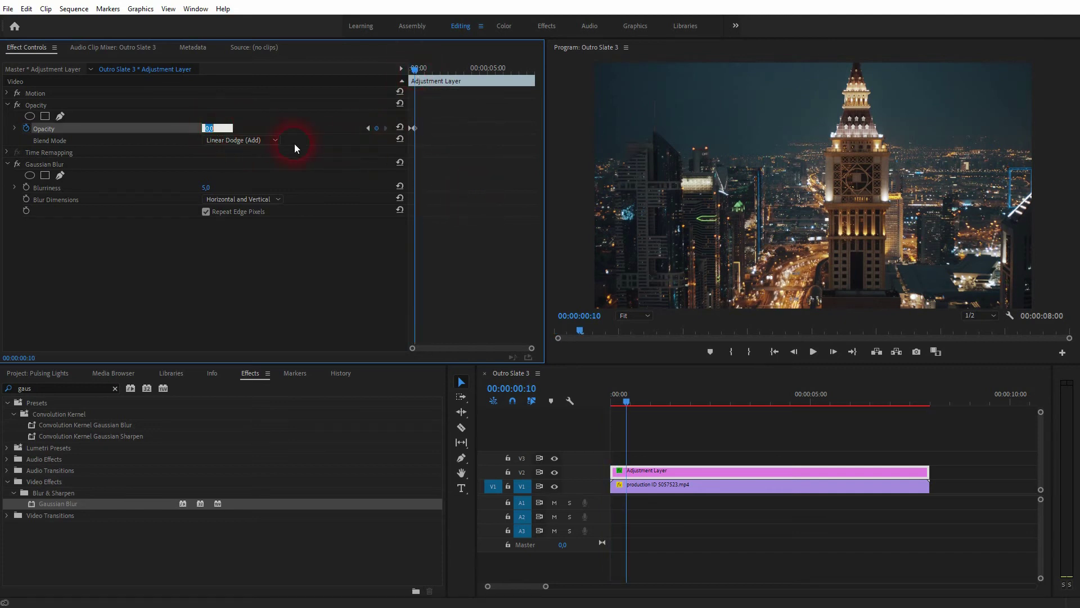
text(50)
key(Return)
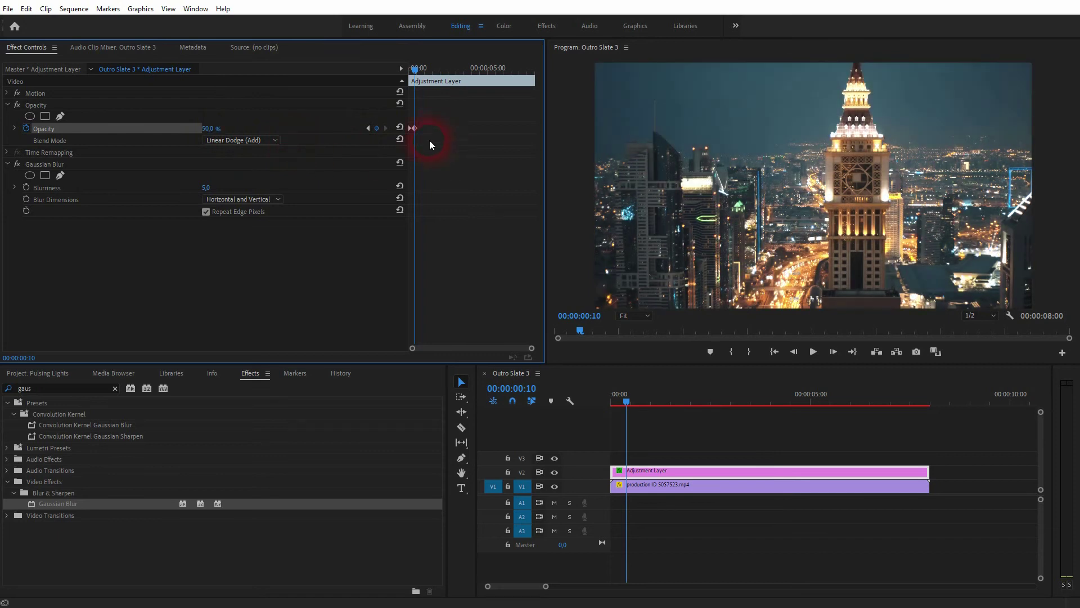
drag(424, 133, 518, 128)
click(411, 67)
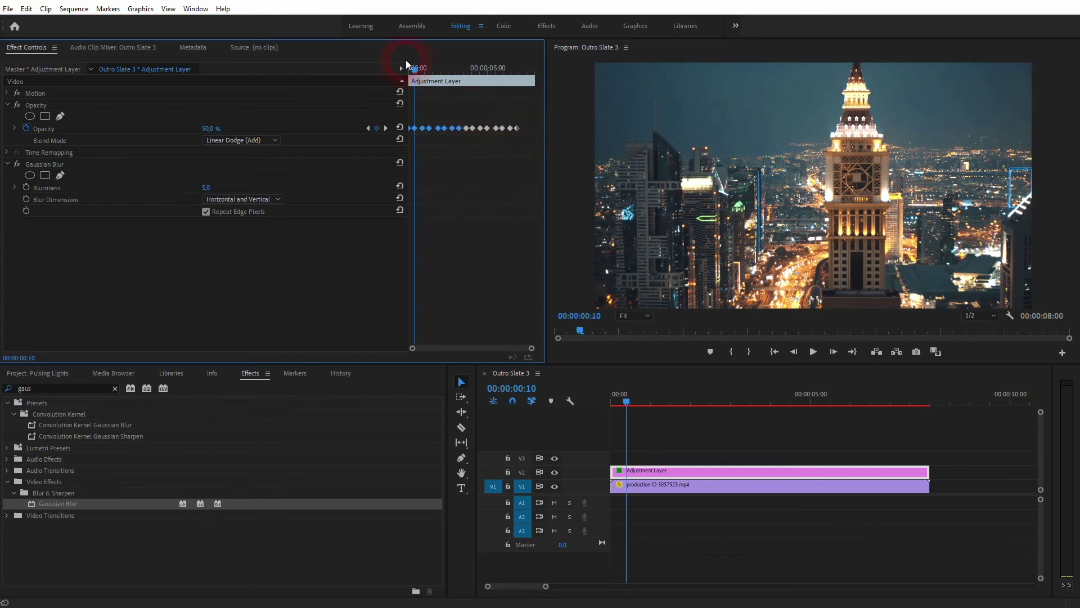
key(space)
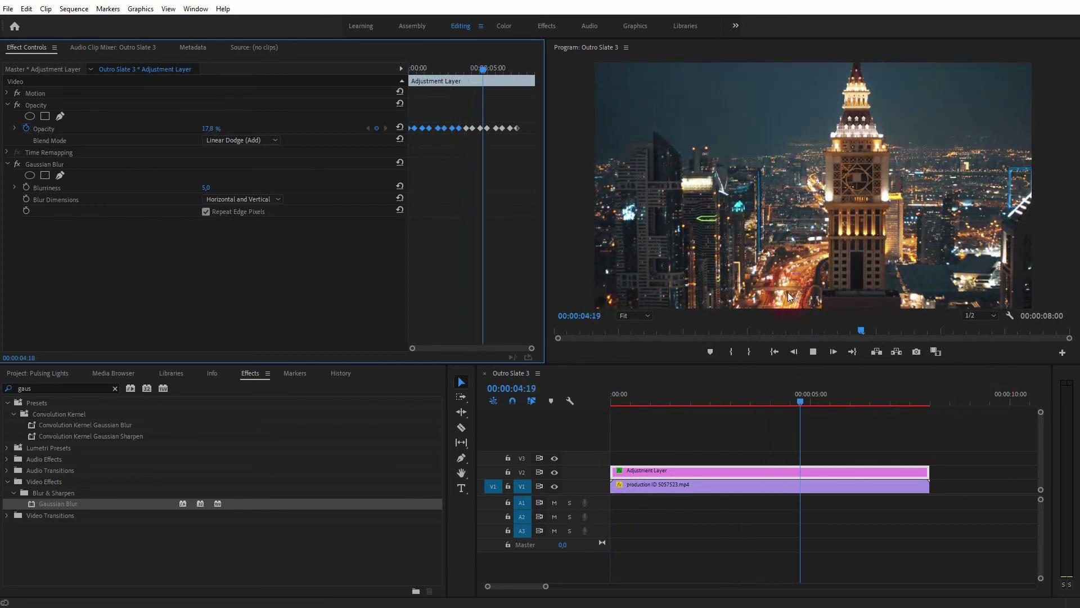
click(964, 431)
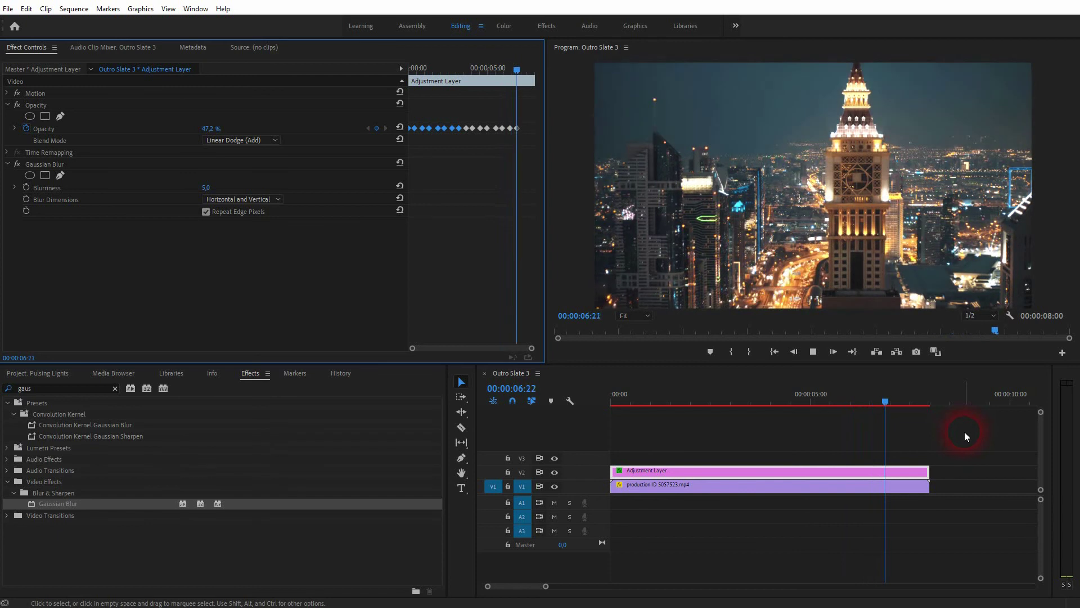
key(space)
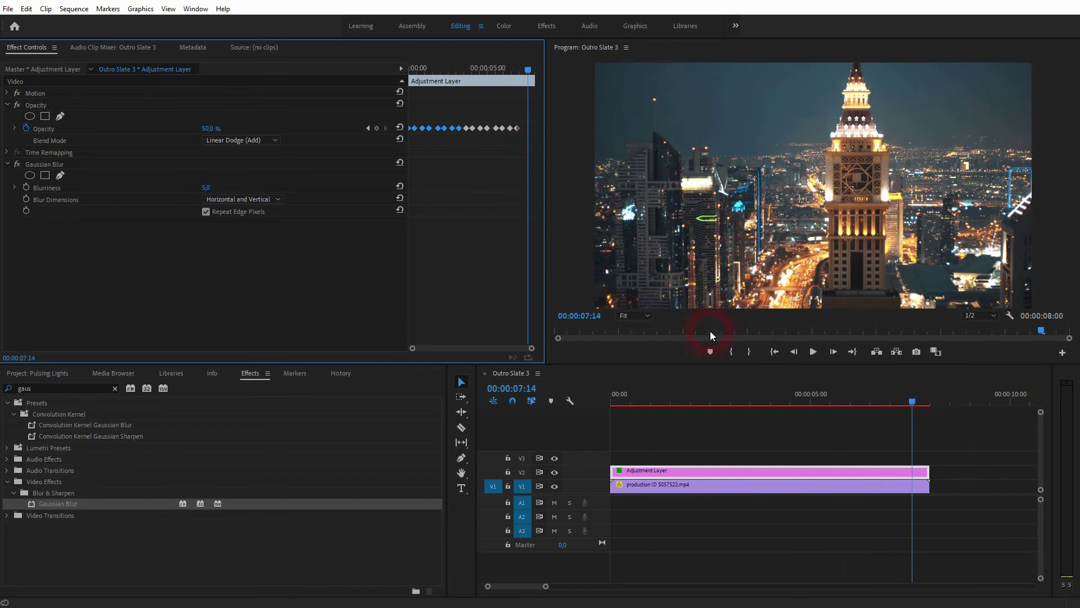
click(212, 129)
click(514, 129)
click(368, 128)
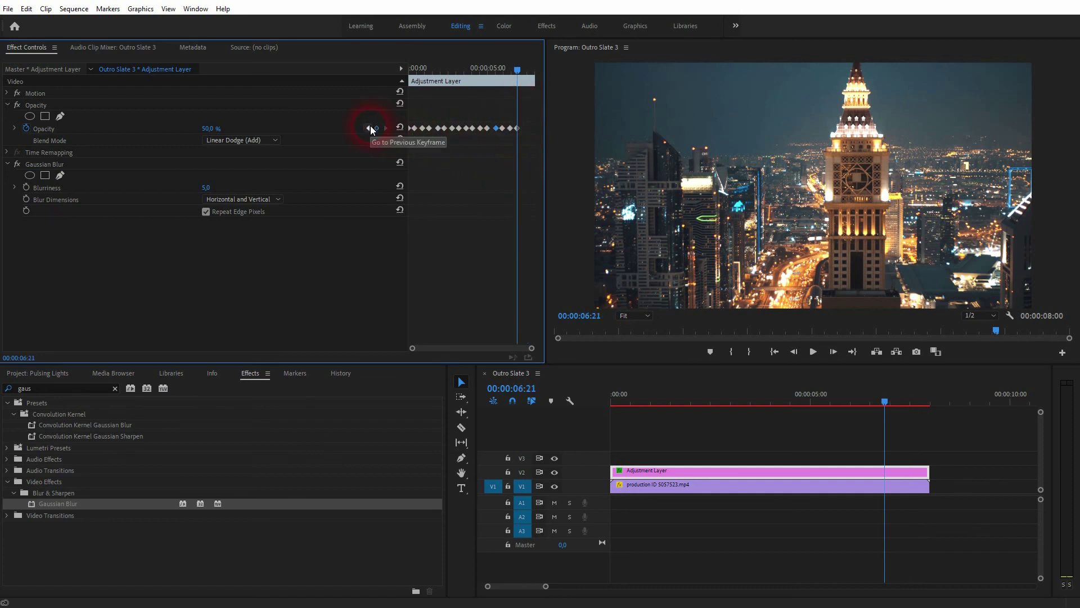
click(368, 128)
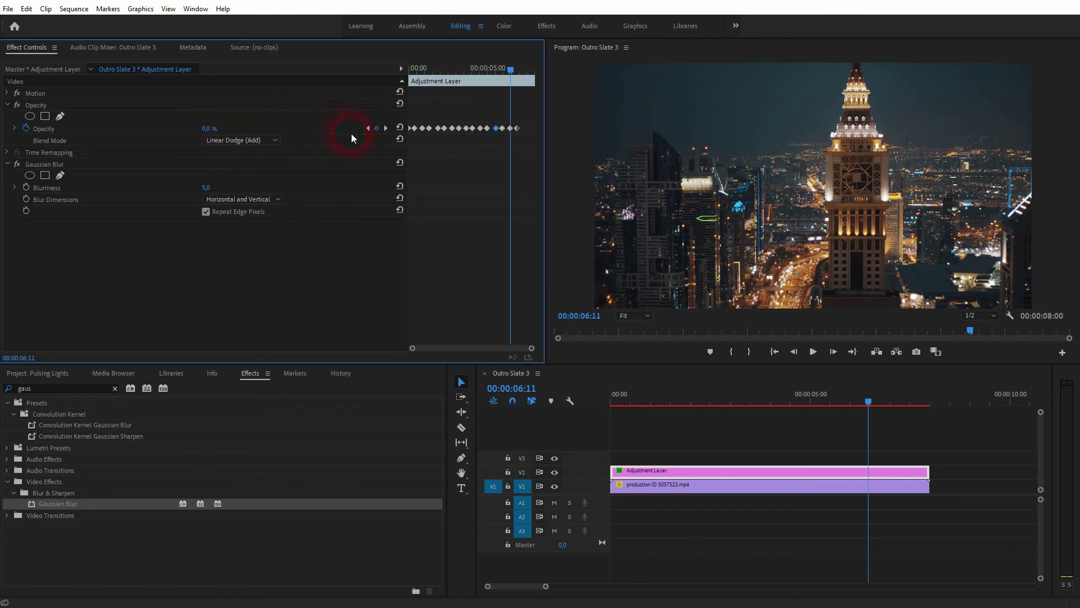